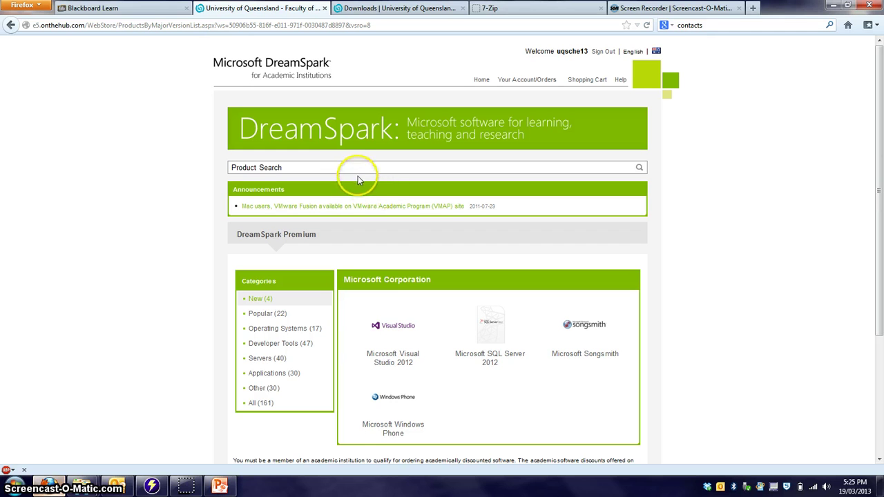
Open the Microsoft Project 2013 product from the Popular category of the DreamSpark store.
left_click(351, 167)
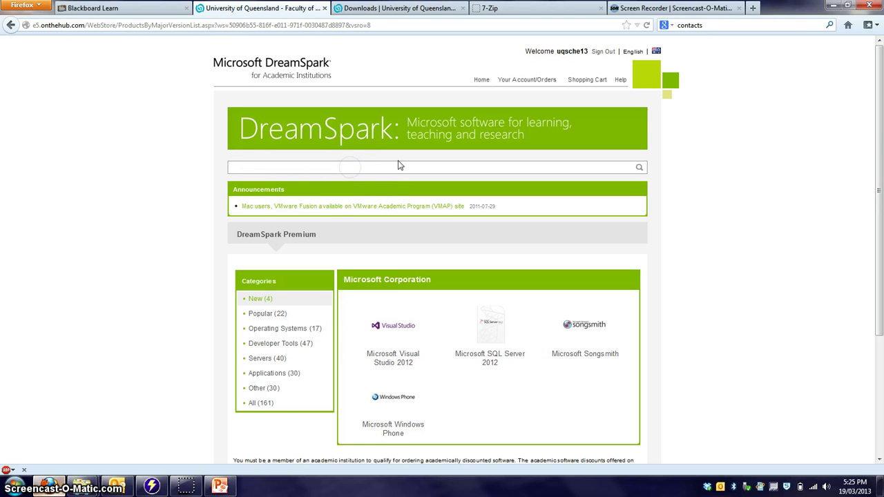
left_click(264, 314)
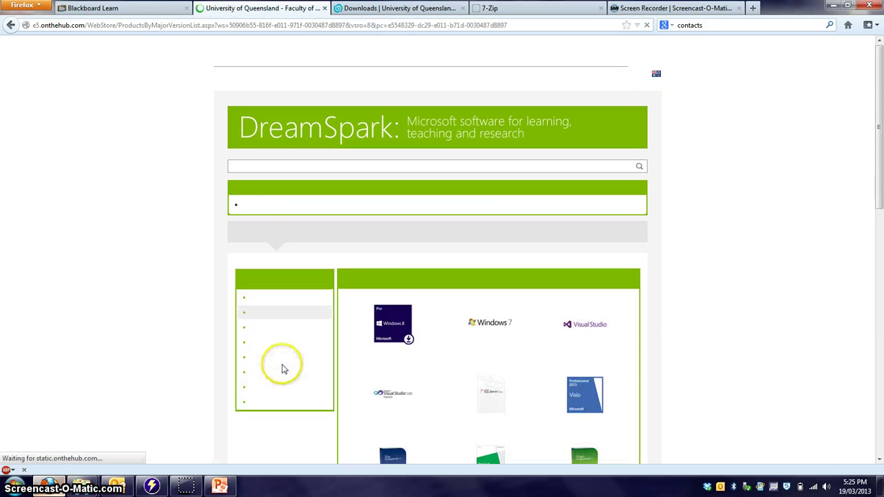
scroll(207, 336, "down", 4)
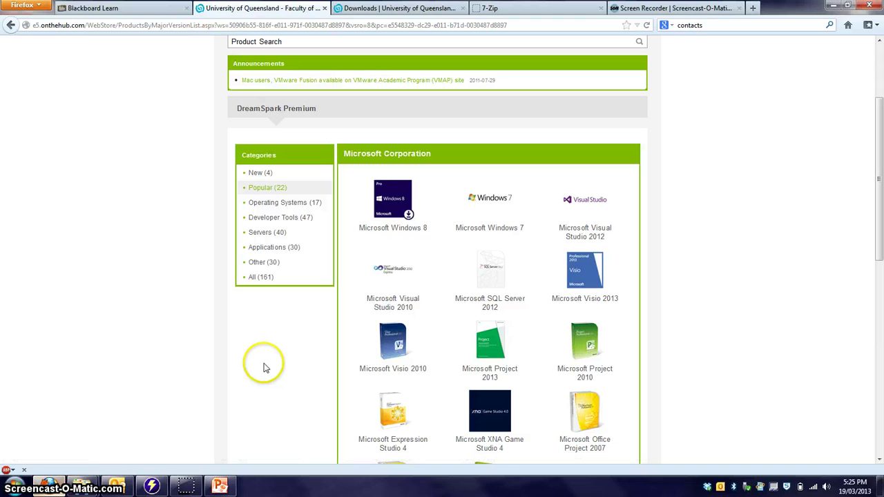
left_click(475, 359)
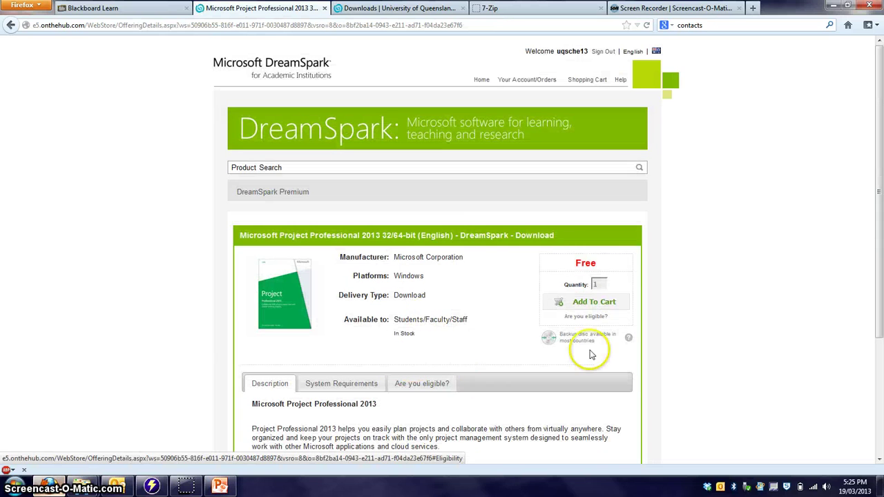
Try to add Microsoft Project Professional 2013 32/64-bit (English) to the cart and view the shopping cart.
scroll(446, 350, "down", 2)
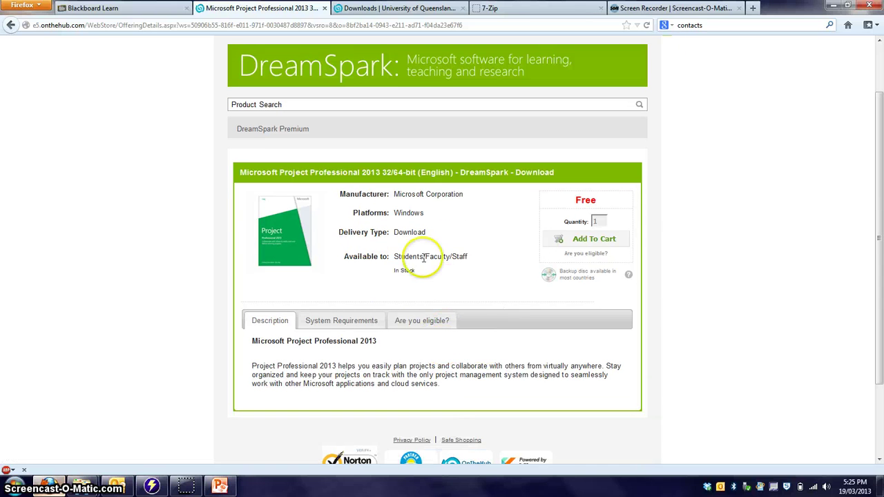
left_click(606, 201)
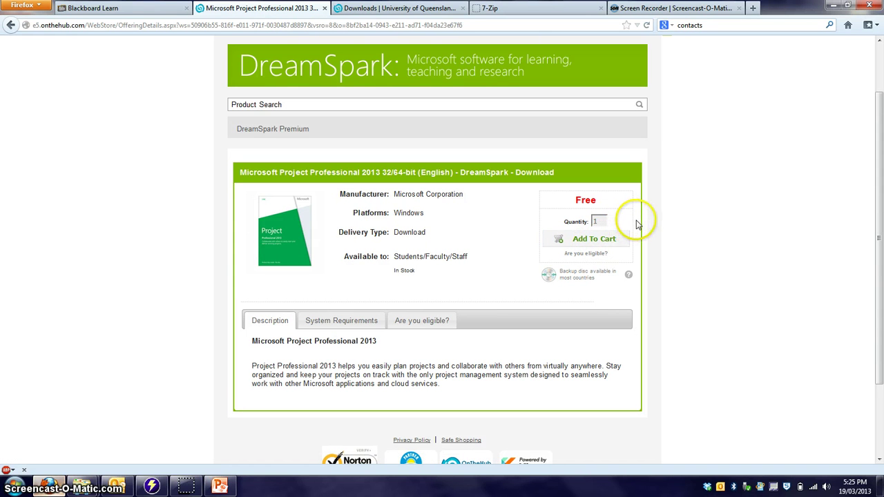
left_click(612, 240)
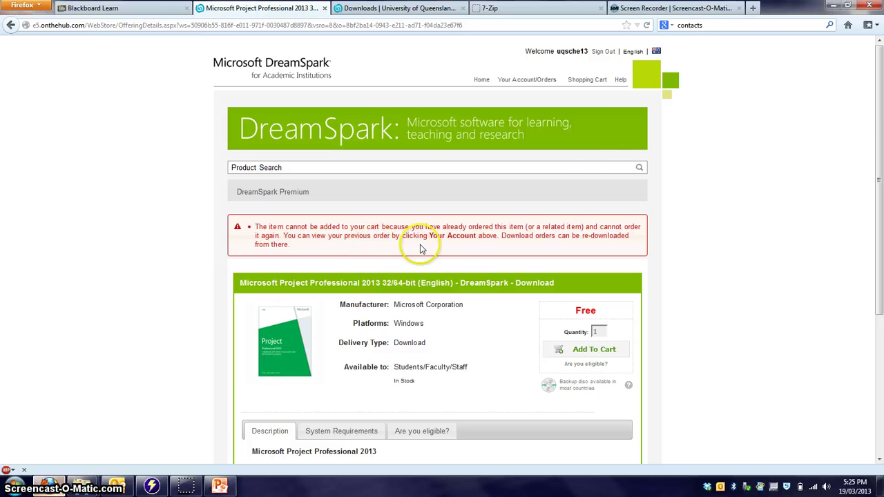
left_click(589, 81)
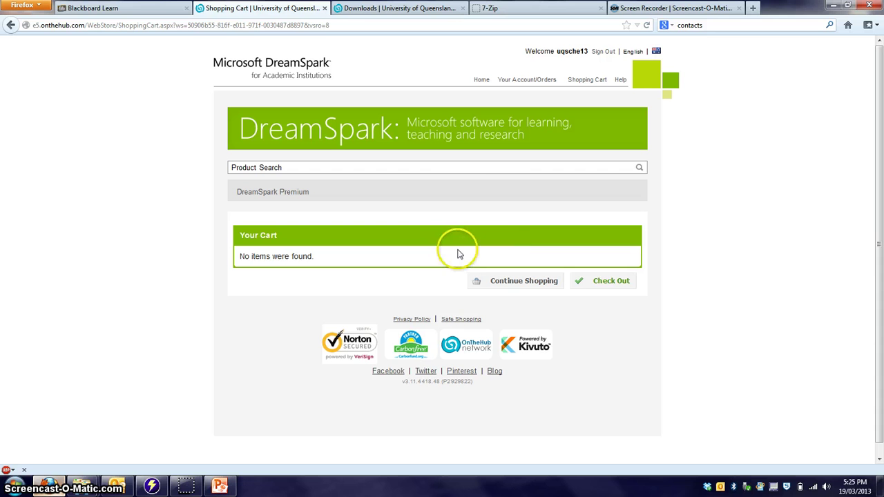
Review the order confirmation images Order email.JPG and Order link.JPG from the desktop.
left_click(875, 483)
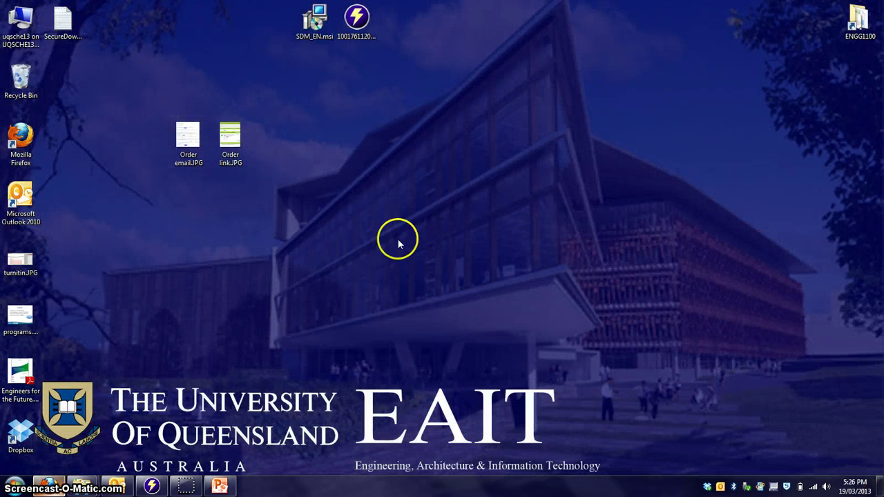
left_click(200, 154)
double_click(201, 154)
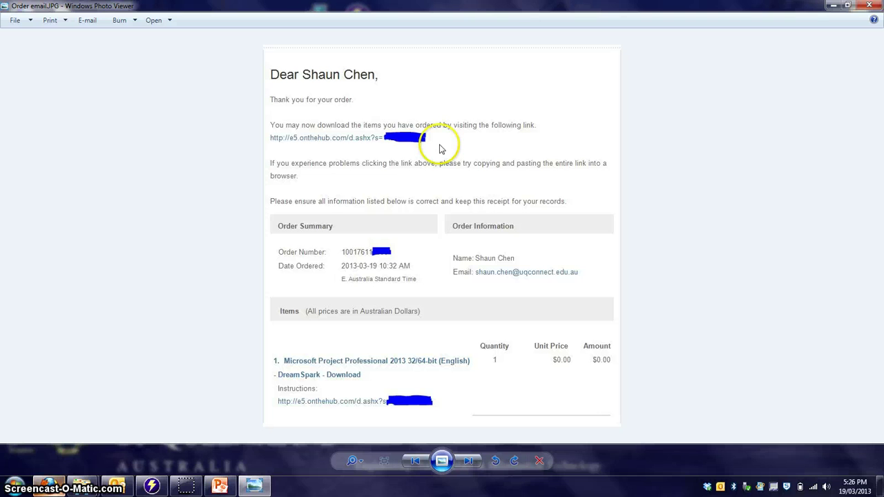
left_click(833, 8)
double_click(241, 144)
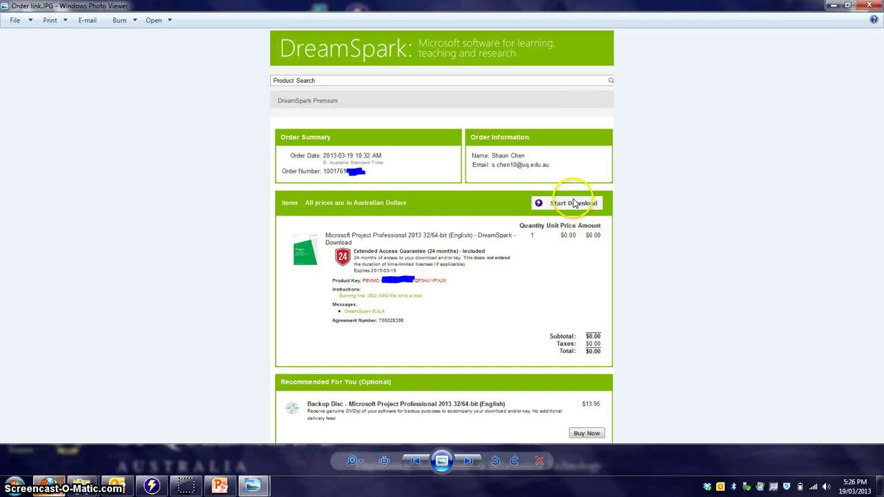
left_click(869, 6)
View the software download instructions in Firefox and locate the SDM_EN.msi installer and the .sdx order file on the desktop.
left_click(59, 483)
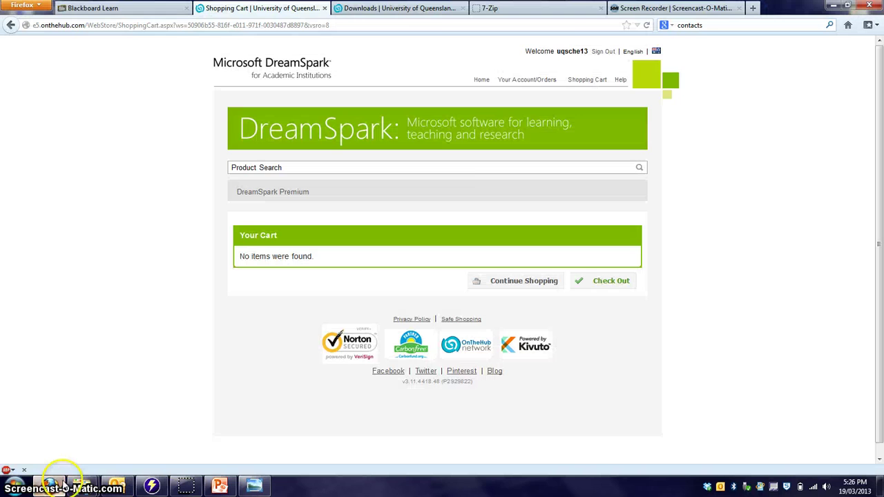
left_click(400, 8)
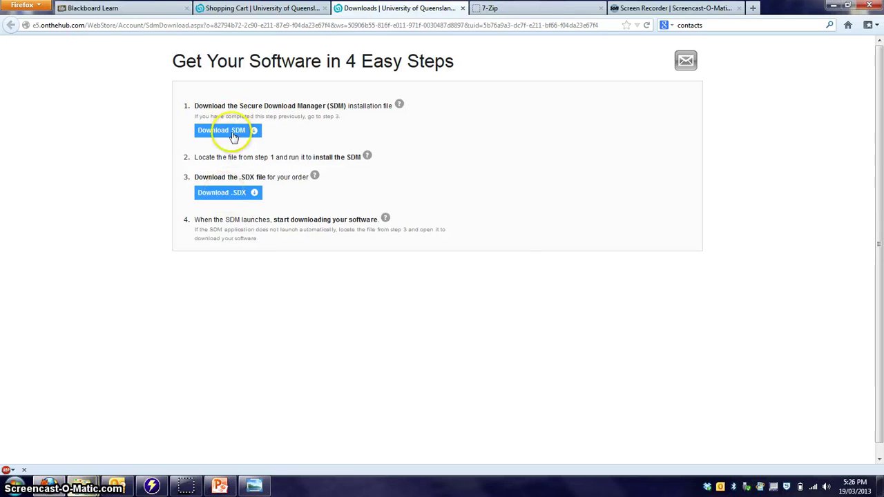
left_click(880, 487)
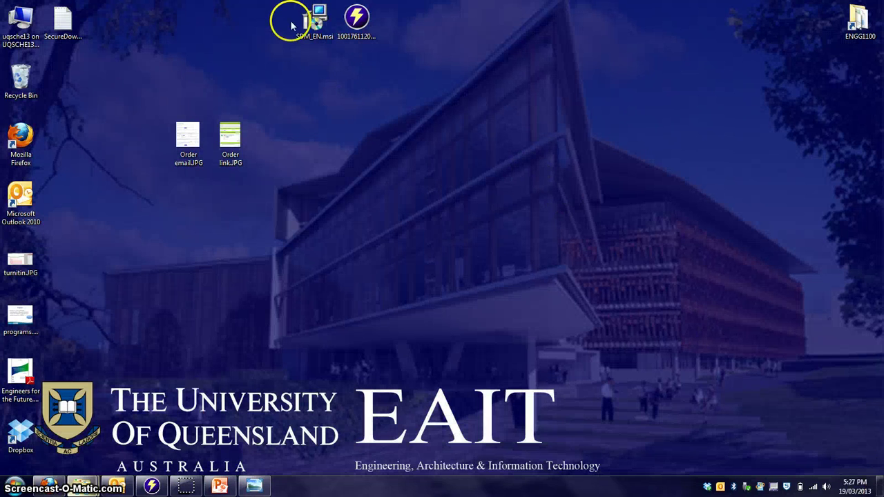
left_click(313, 20)
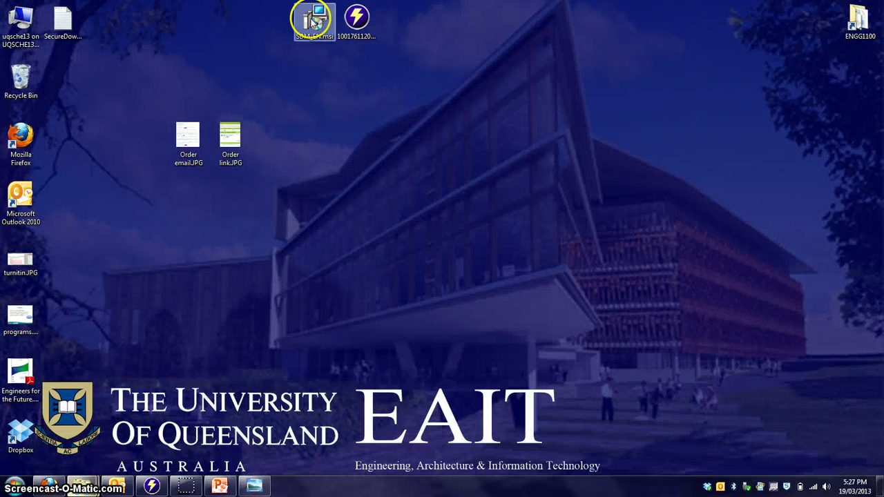
left_click(358, 20)
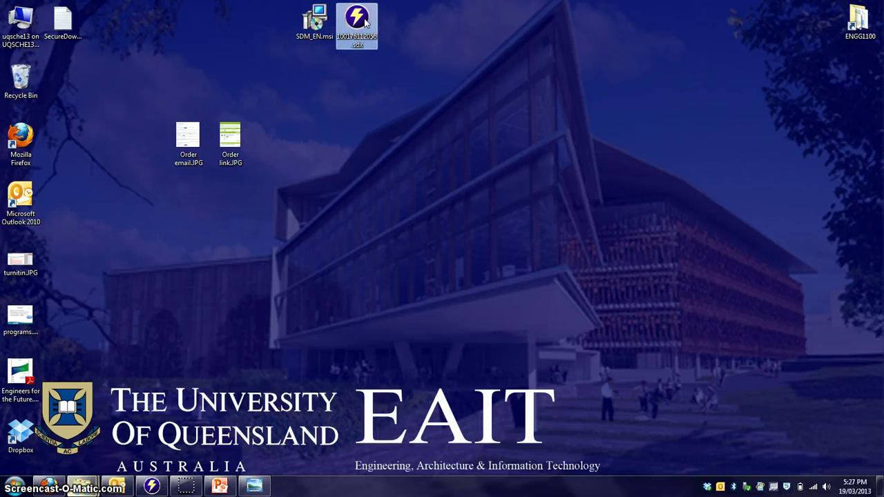
left_click(315, 20)
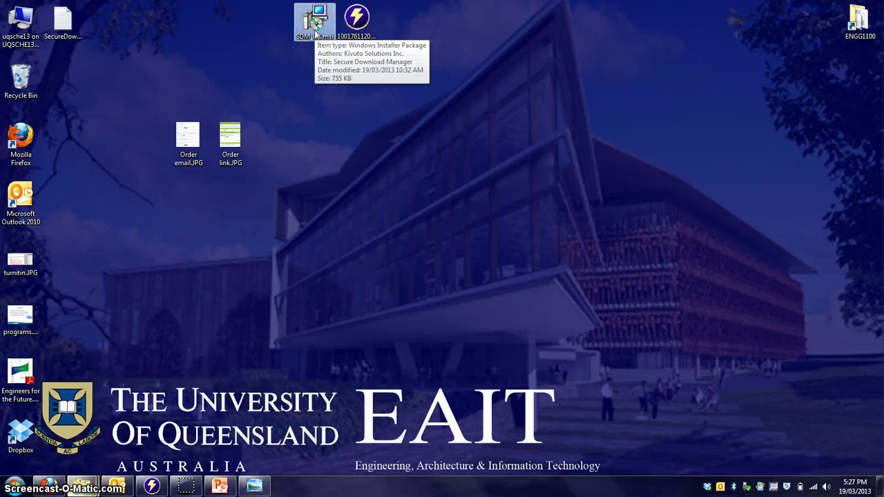
left_click(357, 18)
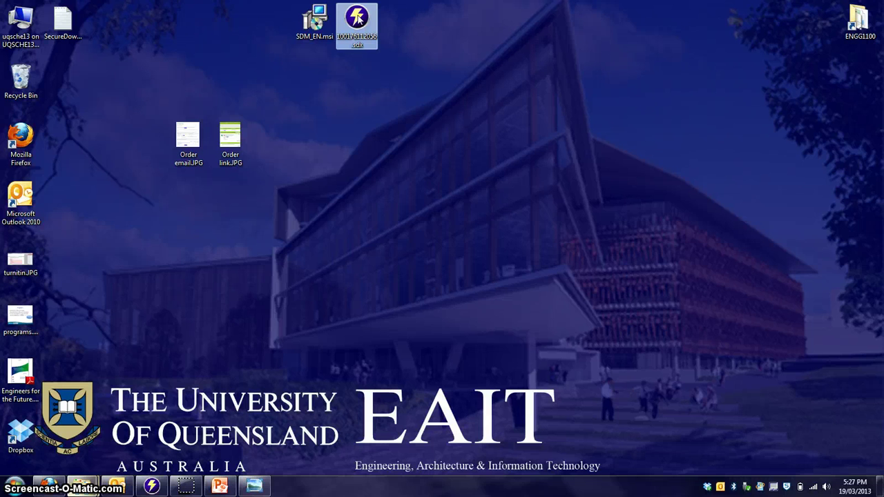
left_click(49, 484)
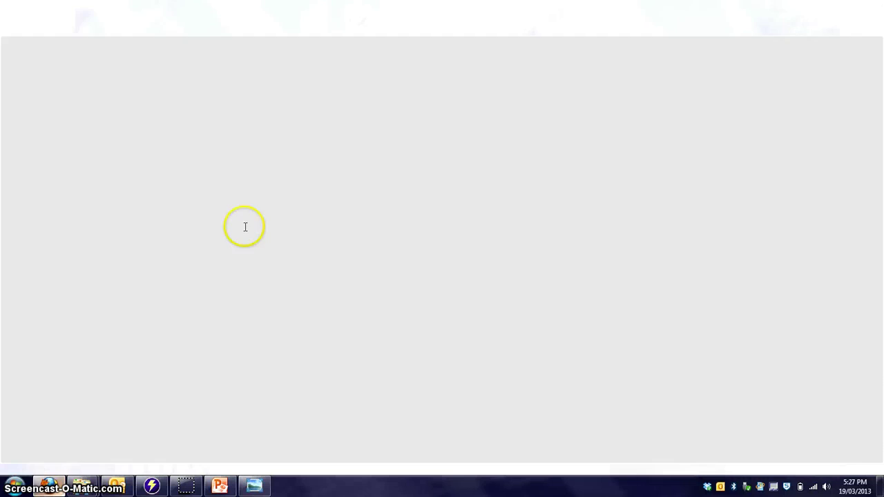
left_click(833, 5)
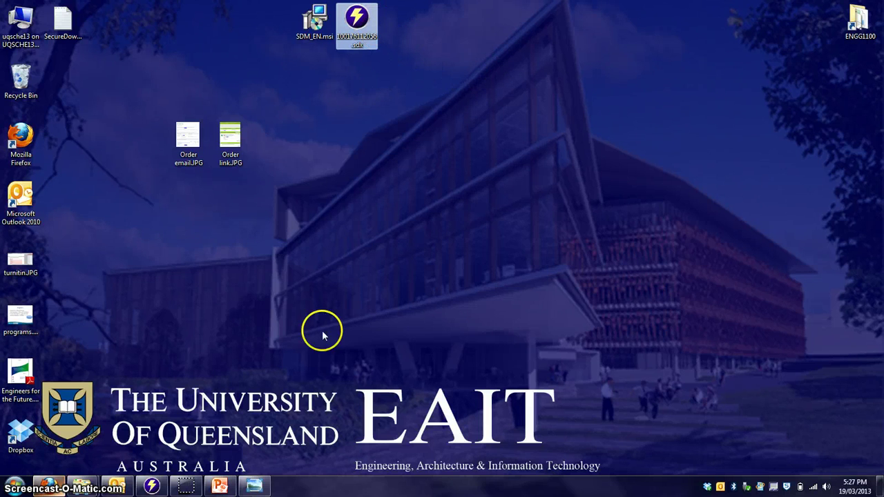
Switch to Secure Download Manager and check the download location of Microsoft Project Professional 2013.
left_click(194, 482)
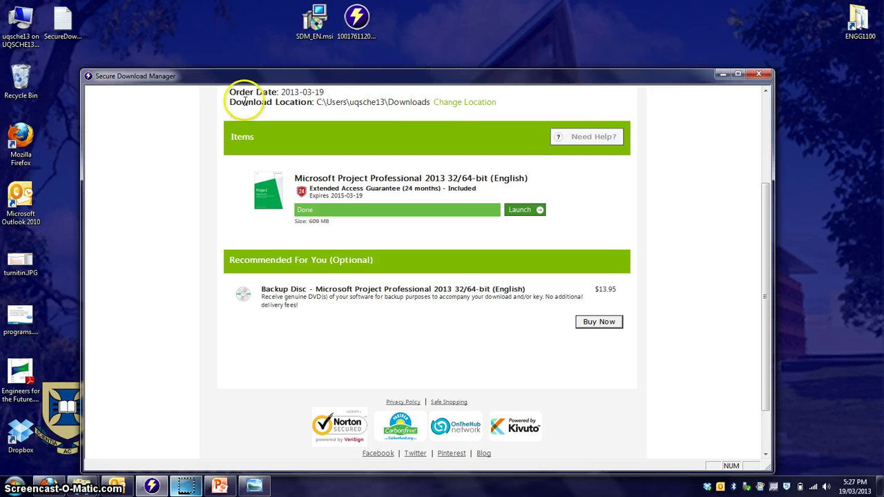
left_click_drag(301, 103, 408, 103)
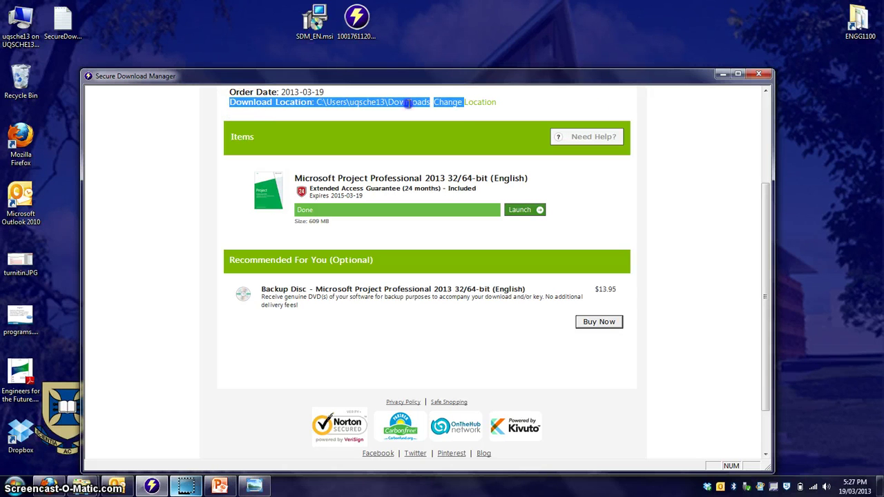
left_click(351, 163)
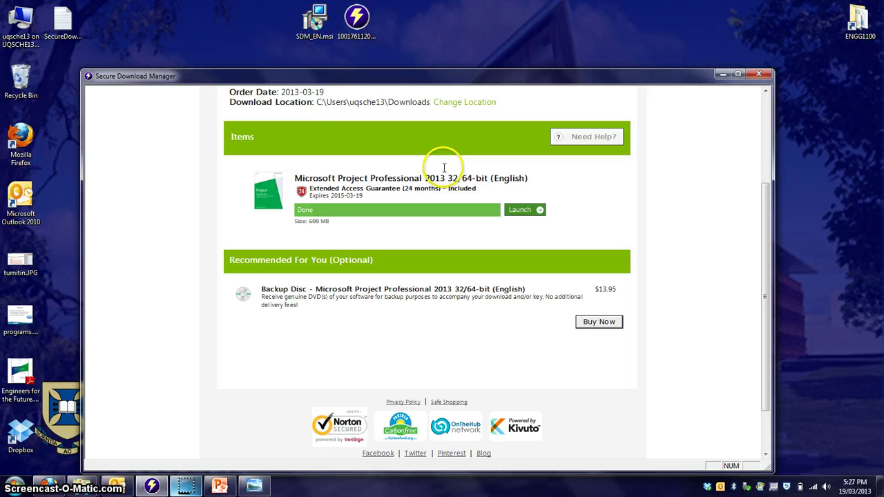
left_click_drag(320, 102, 398, 103)
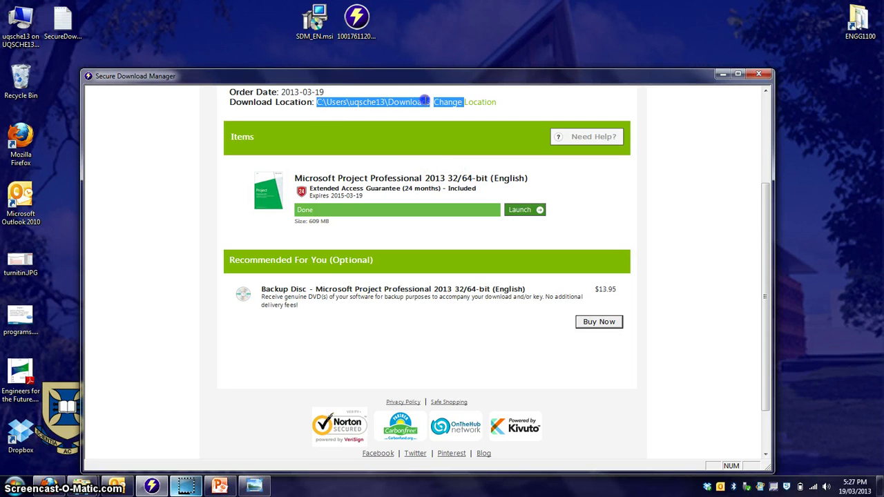
left_click(336, 112)
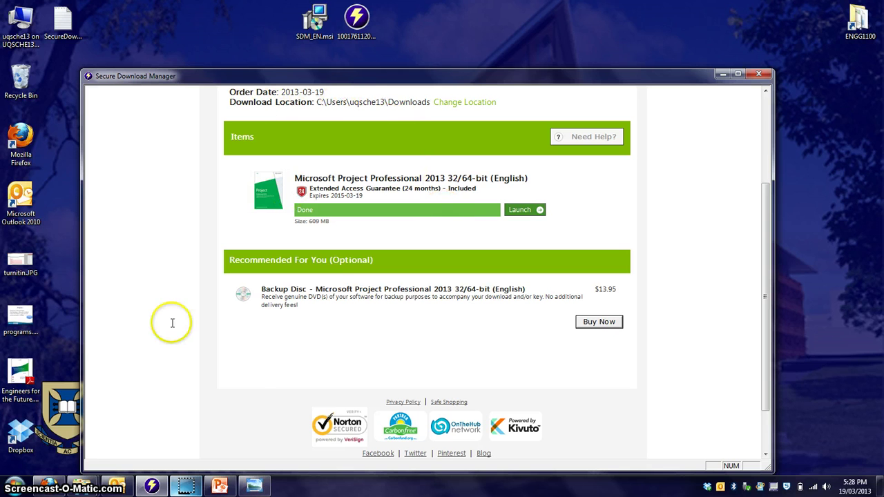
Switch to Windows Explorer and open the Project Professional 2013 (x86 and x64) - DVD (English) folder inside Downloads.
mouse_move(82, 486)
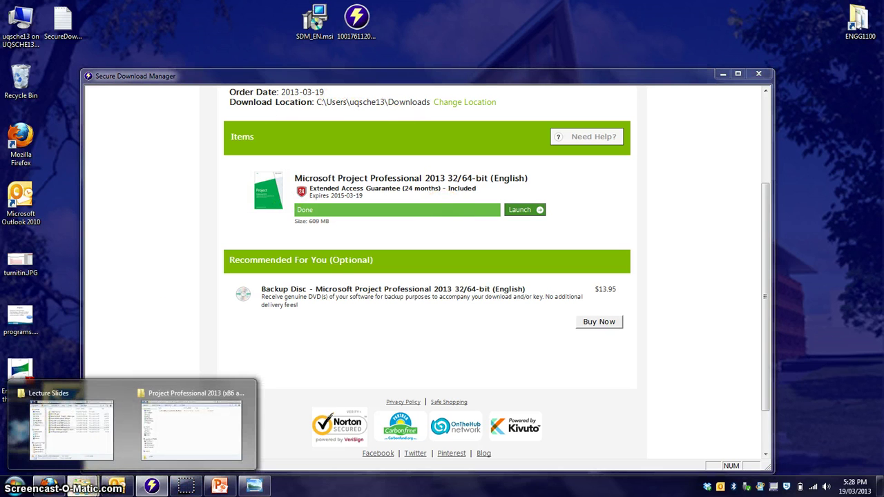
left_click(192, 426)
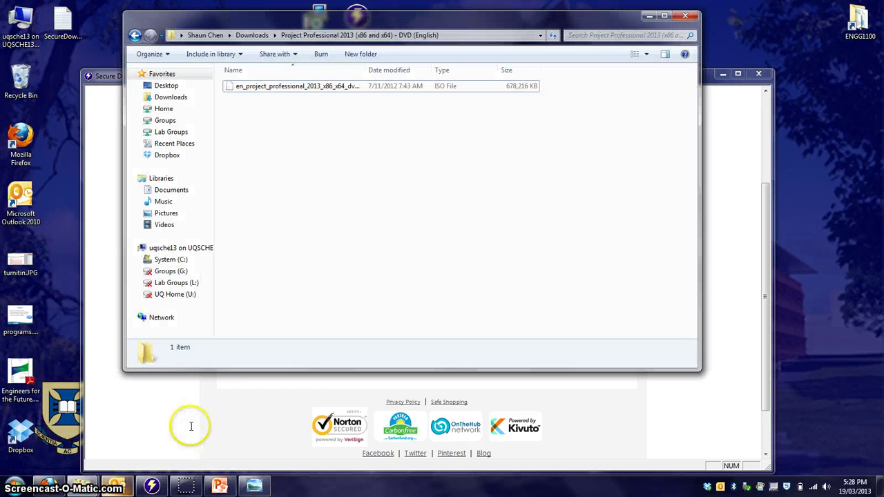
left_click(135, 35)
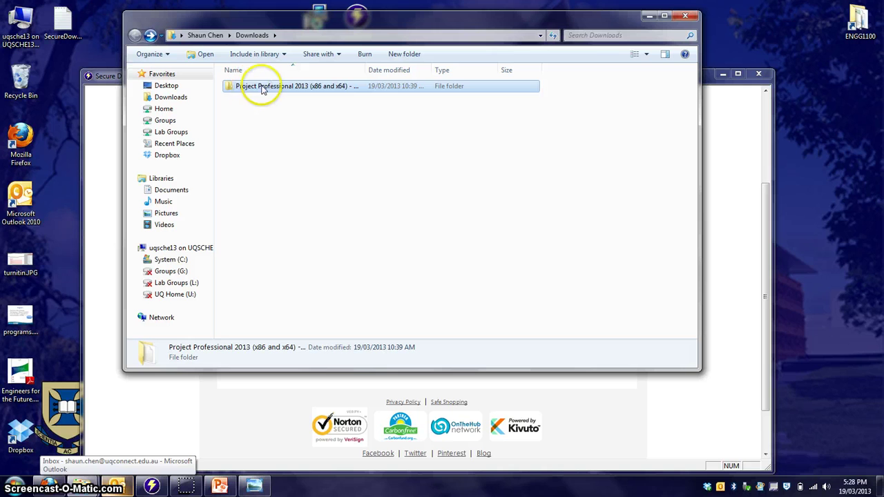
double_click(299, 89)
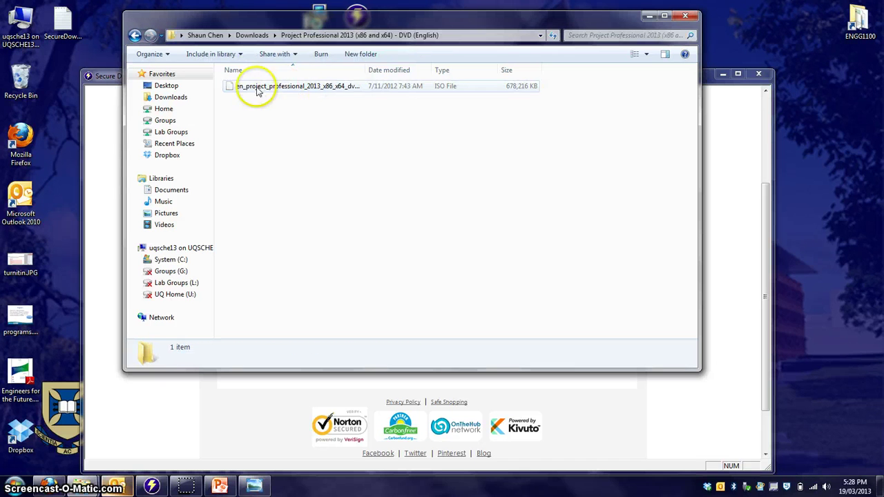
Select the downloaded en_project_professional_2013 ISO file in the folder.
left_click(367, 90)
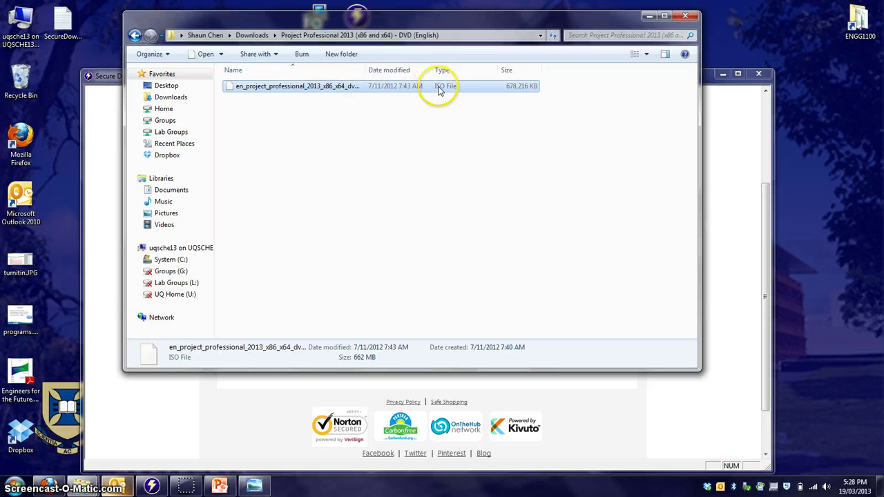
left_click(450, 116)
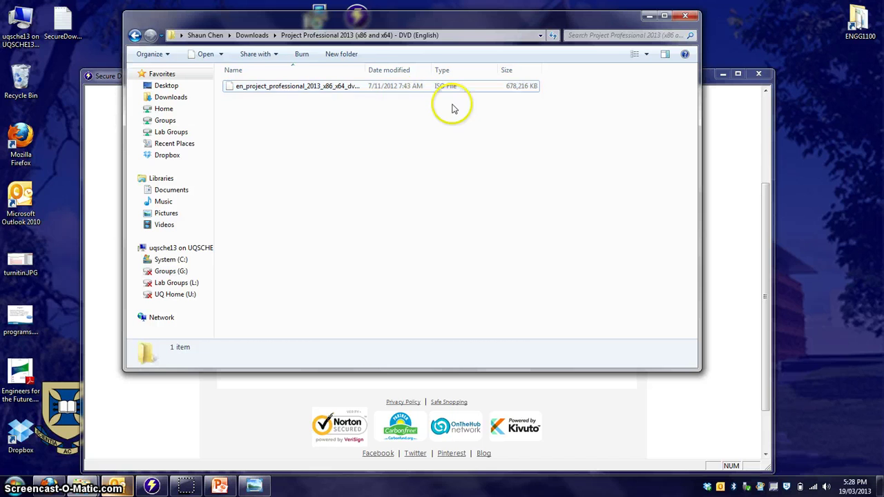
left_click(381, 90)
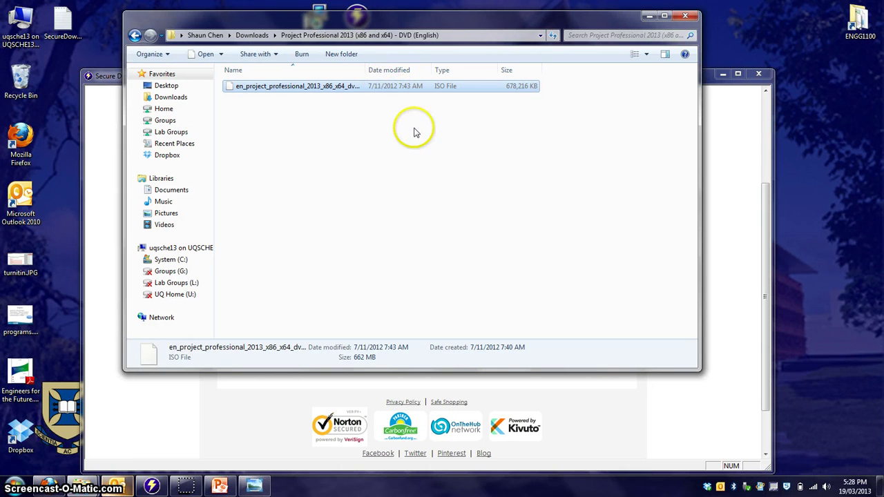
left_click(436, 143)
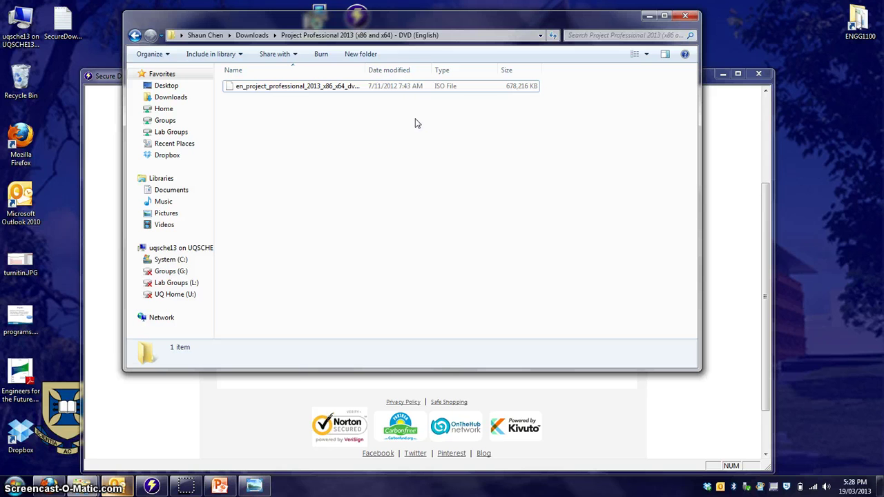
left_click(408, 127)
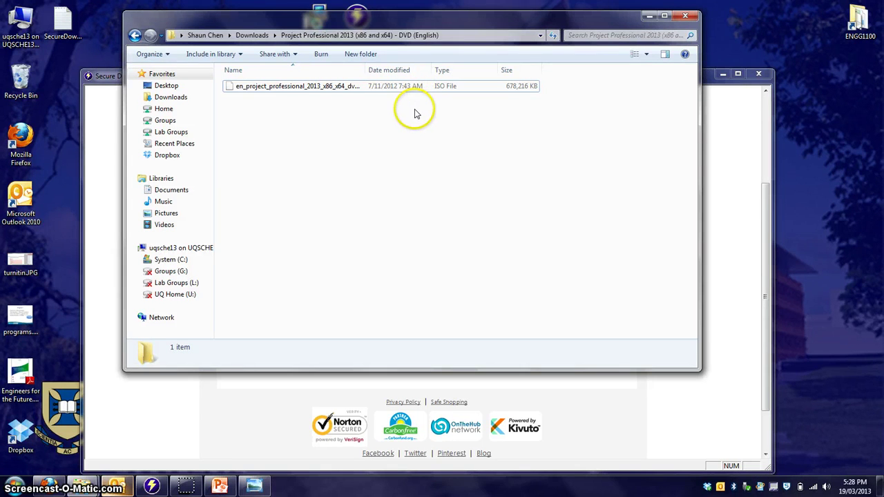
left_click(411, 88)
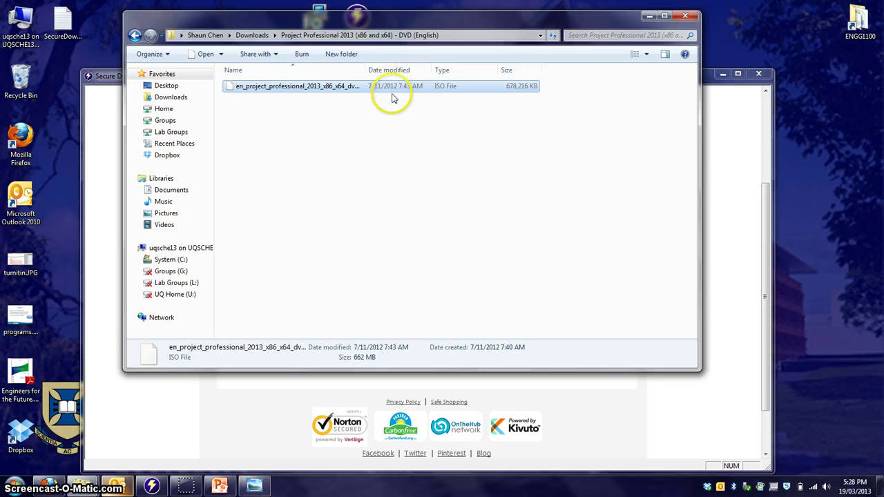
Deselect the ISO file, switch to Firefox and view the 7-Zip download page.
left_click(384, 143)
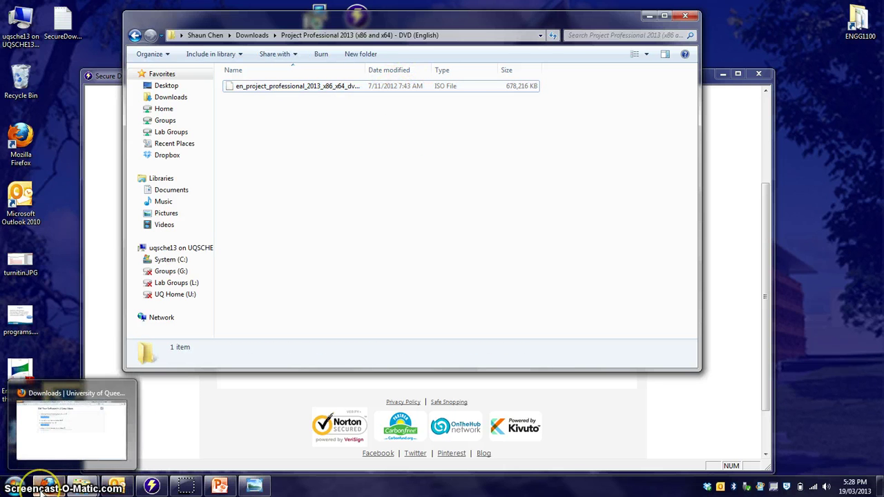
left_click(41, 492)
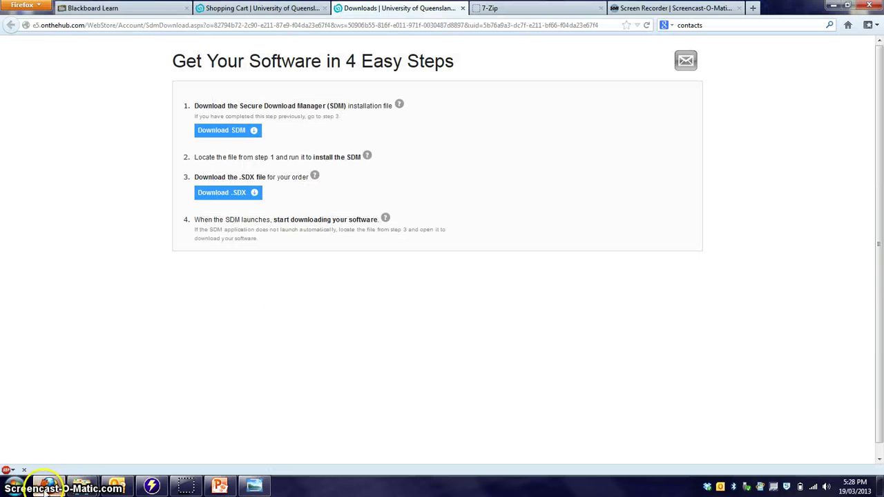
left_click(510, 12)
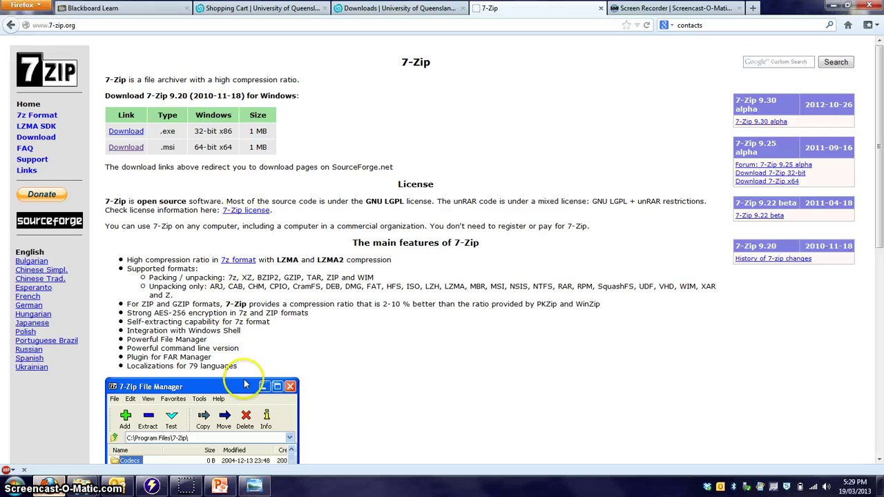
Switch to Windows Explorer and open the 7-Zip file extraction settings for the en_project_professional_2013 ISO file.
mouse_move(81, 486)
left_click(191, 423)
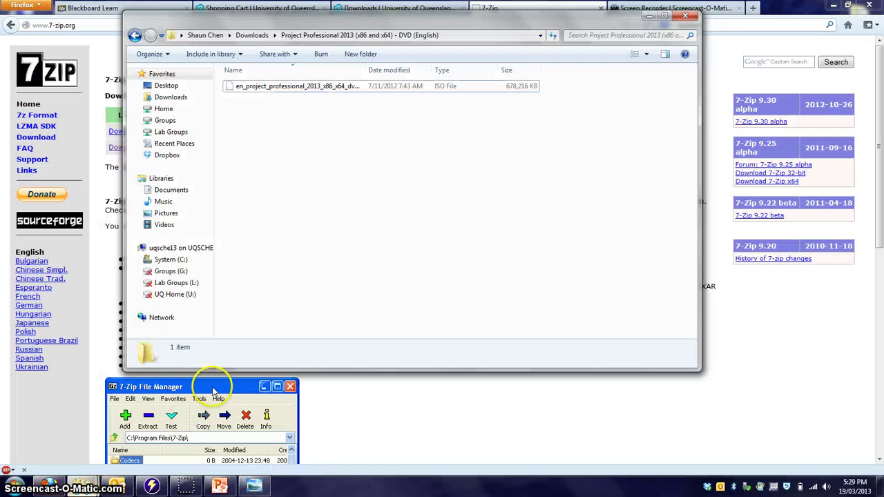
right_click(263, 95)
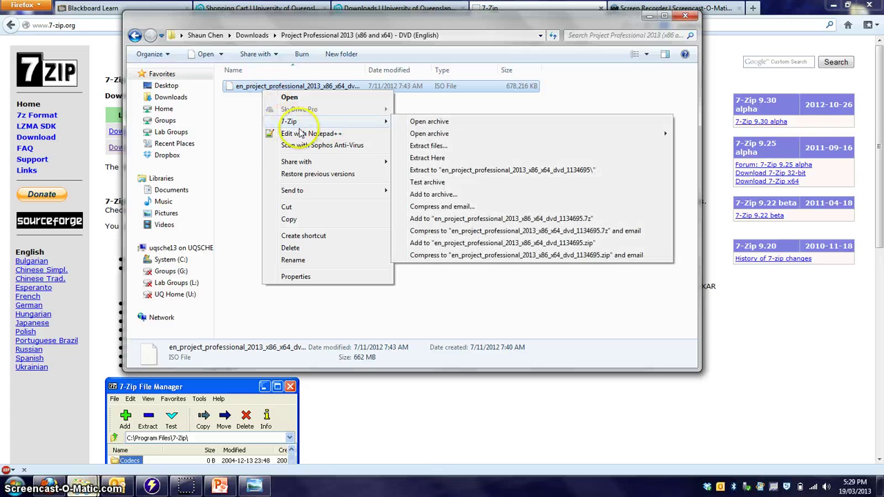
mouse_move(366, 122)
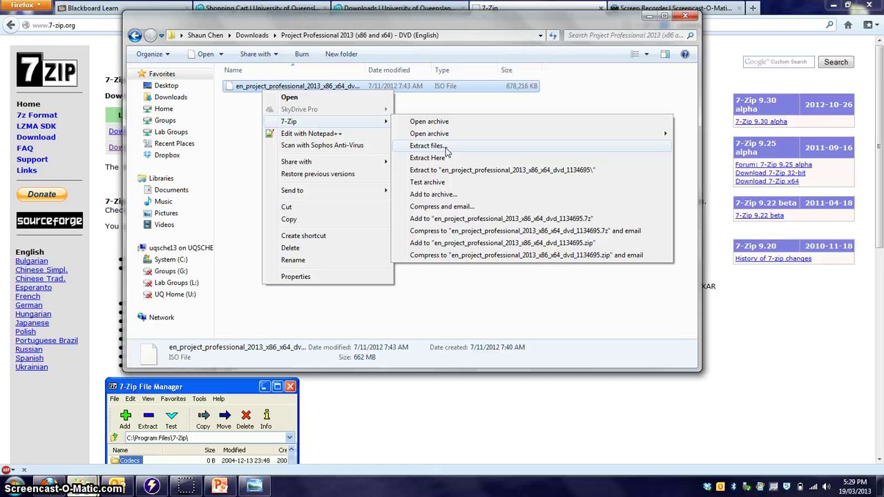
left_click(445, 151)
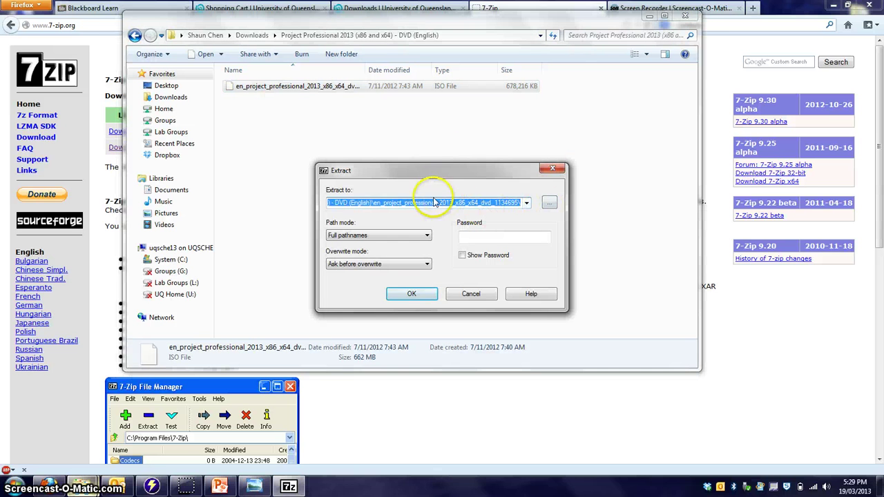
Set the extraction destination to the personal user folder, dismiss the extraction settings and close the ISO file's folder window.
left_click(553, 205)
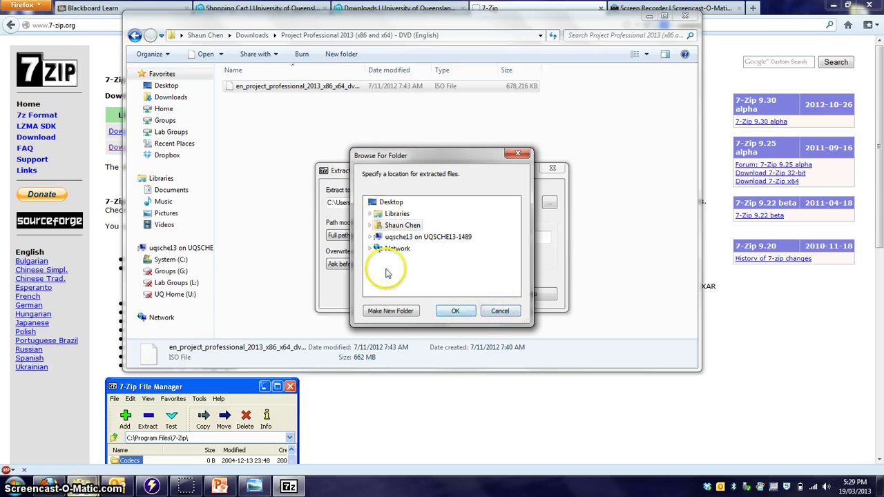
left_click(456, 311)
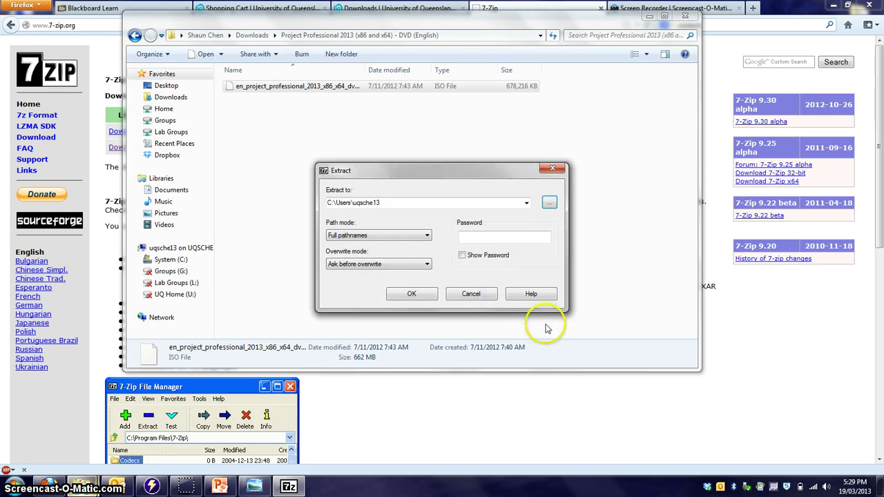
left_click(423, 301)
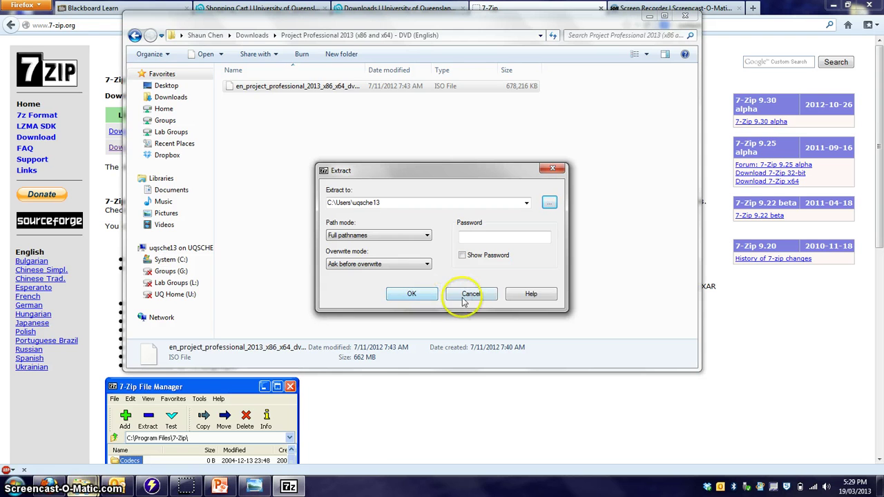
left_click(694, 19)
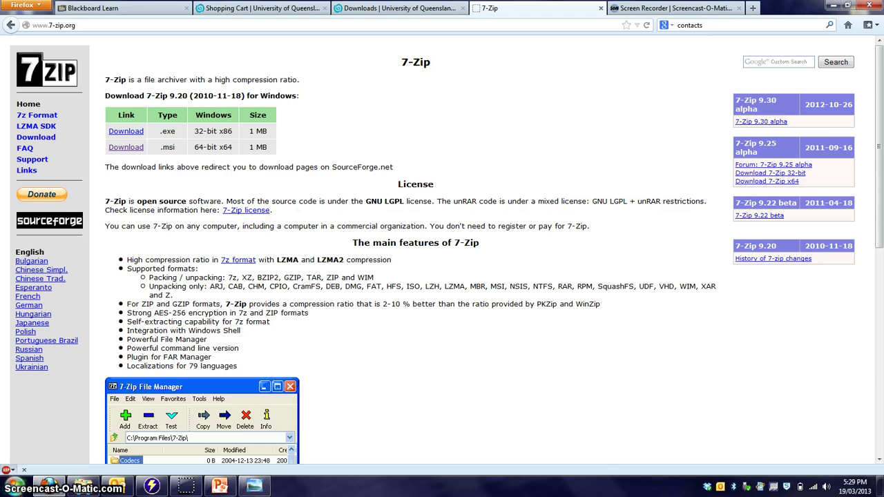
Switch to the remaining Windows Explorer window and open the Microsoft Project 2013 Install folder in the Documents library.
left_click(13, 485)
left_click(304, 346)
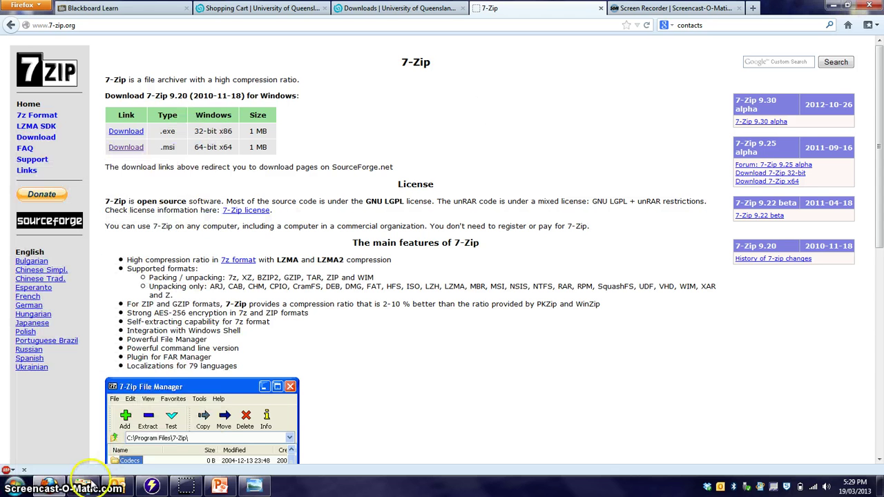
left_click(85, 485)
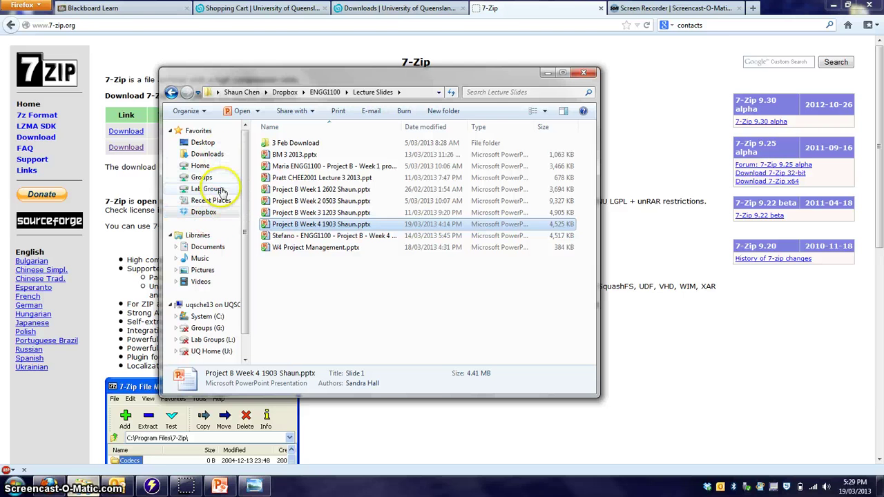
left_click(210, 248)
left_click(317, 198)
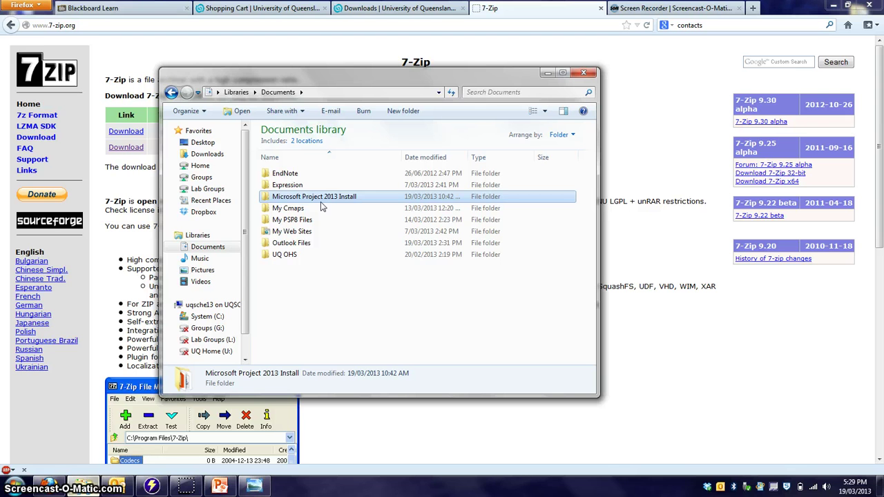
double_click(321, 201)
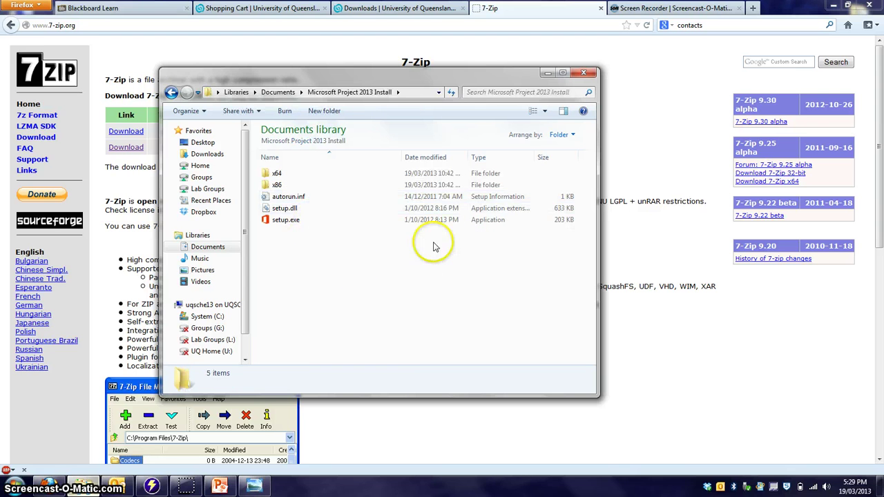
Locate the setup.exe installer among the extracted files and clear the selection.
left_click(290, 221)
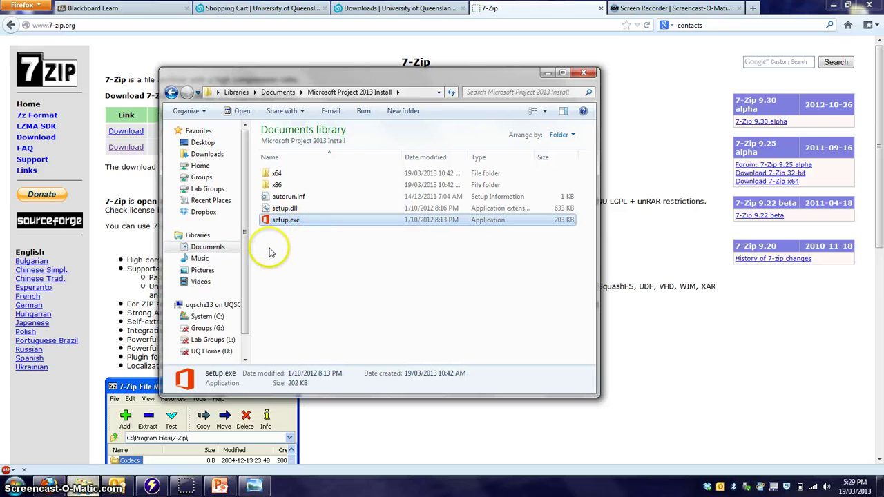
left_click(288, 252)
left_click(300, 222)
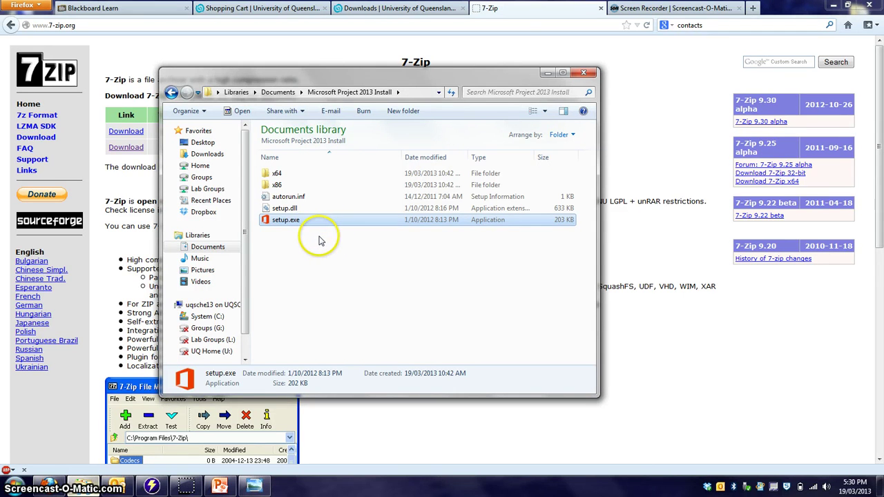
left_click(319, 240)
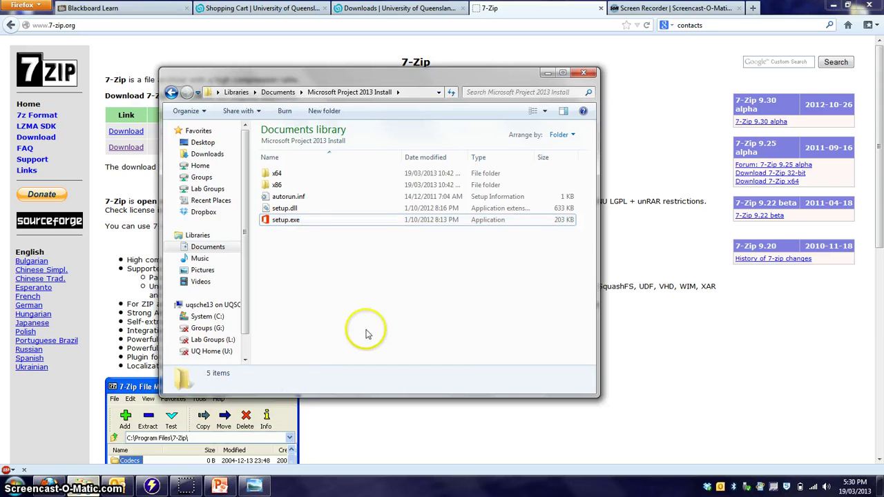
Launch Project 2013.
left_click(15, 485)
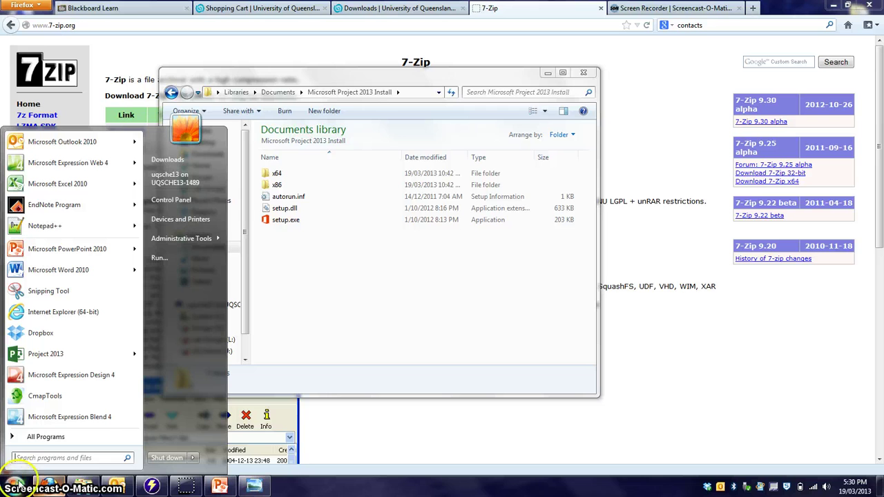
mouse_move(75, 357)
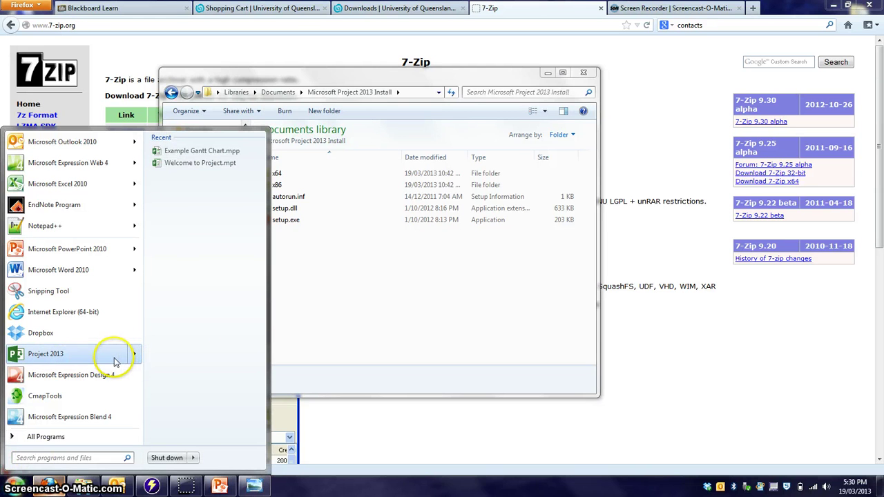
left_click(117, 355)
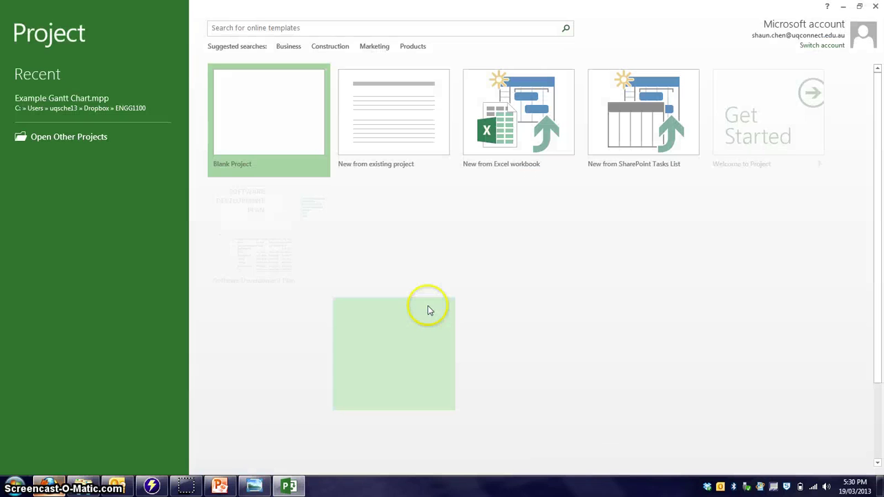